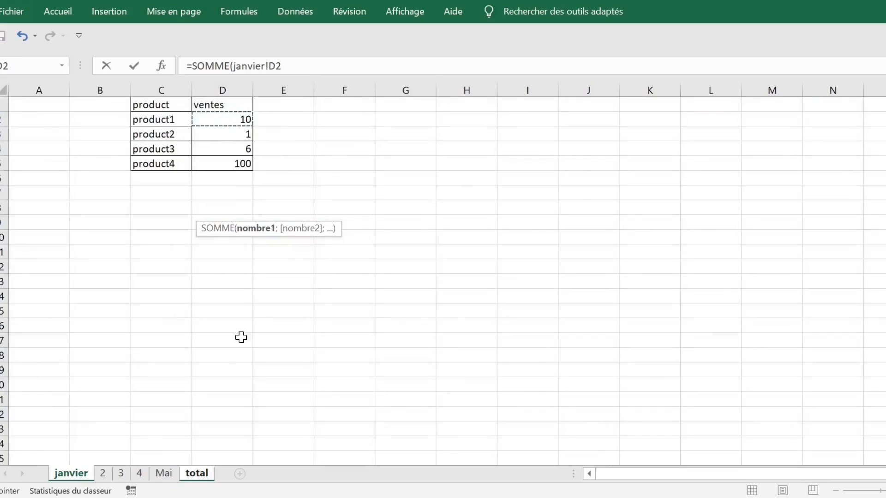
# Step: Complete the product1 total as =SOMME('janvier:Mai'!D2) and fill the formula down through product4 on the total sheet
pyautogui.keyDown('shift'); pyautogui.click(165, 474); pyautogui.keyUp('shift')
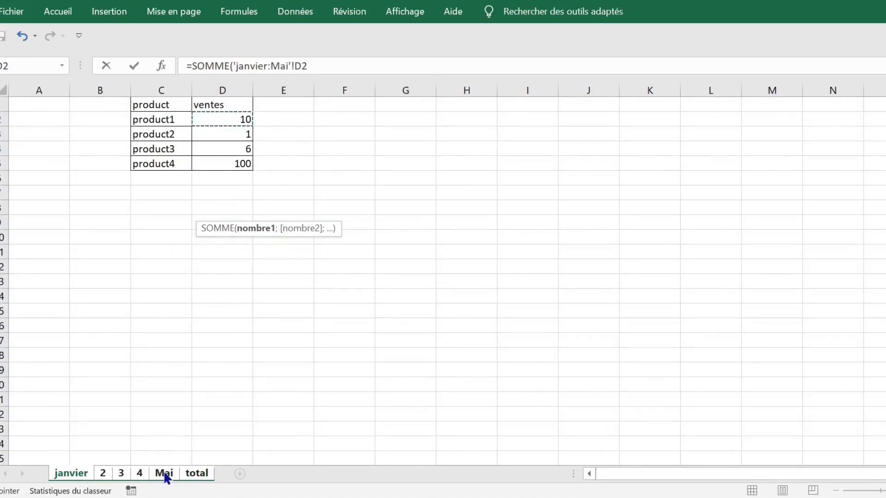
pyautogui.moveTo(313, 63); pyautogui.dragTo(239, 65)
pyautogui.click(320, 64)
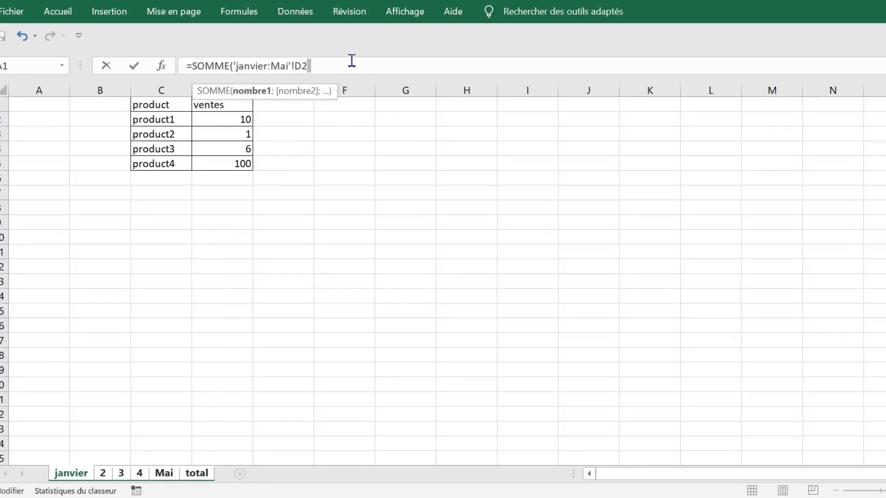
pyautogui.write(')')
pyautogui.press('Return')
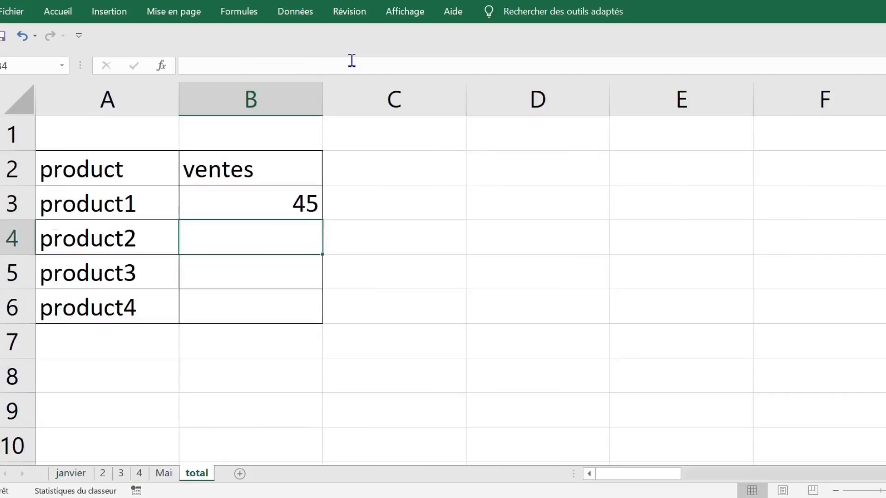
pyautogui.click(297, 203)
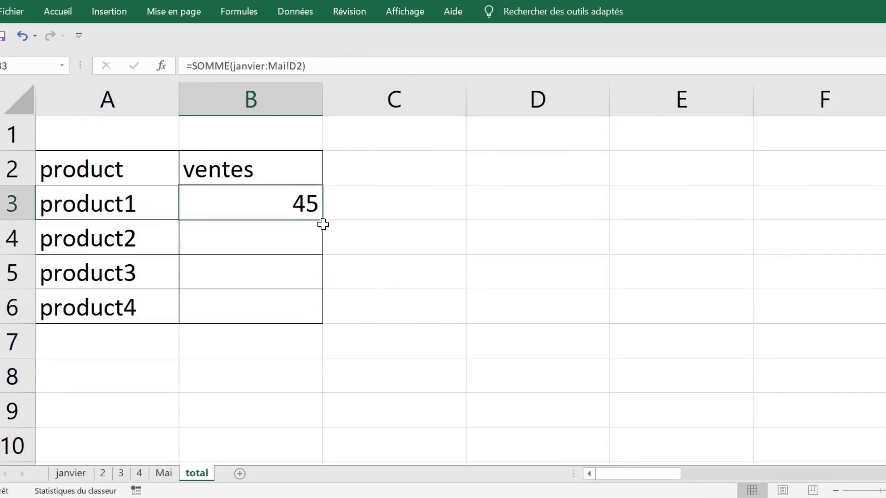
pyautogui.moveTo(322, 221); pyautogui.dragTo(321, 313)
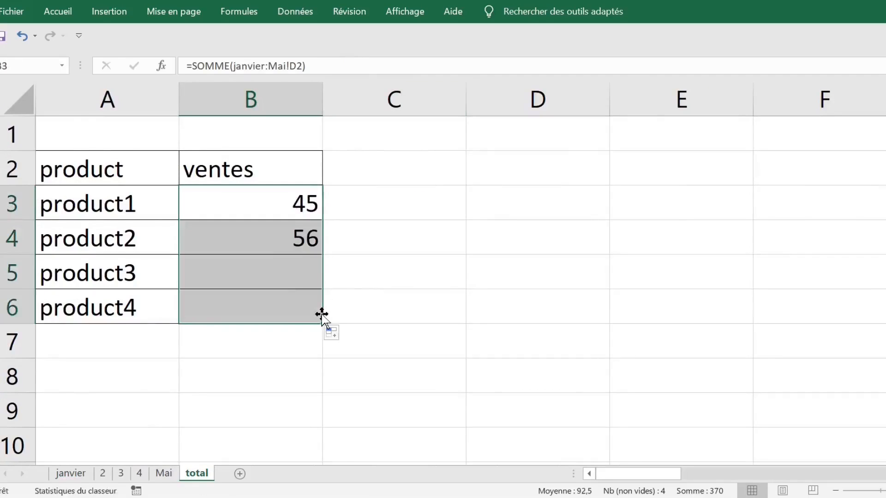
# Step: Clear the ventes totals of product1 through product4 on the total sheet
pyautogui.moveTo(275, 230); pyautogui.dragTo(287, 300)
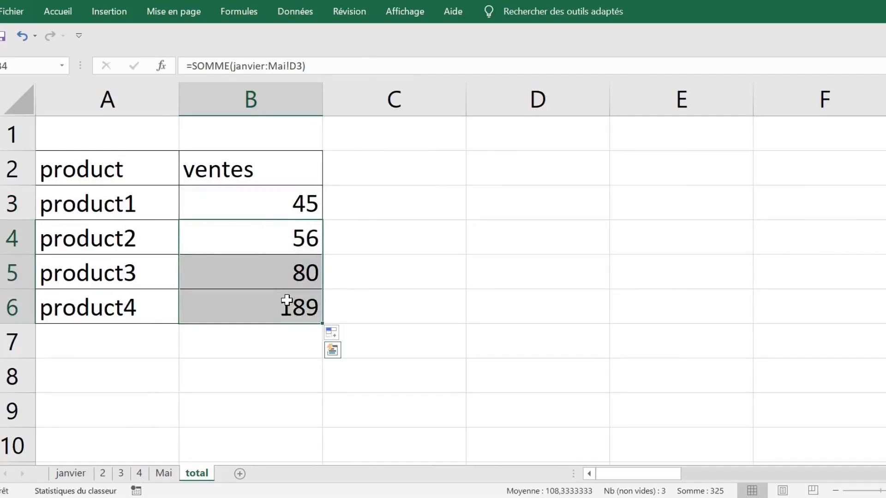
pyautogui.press('Delete')
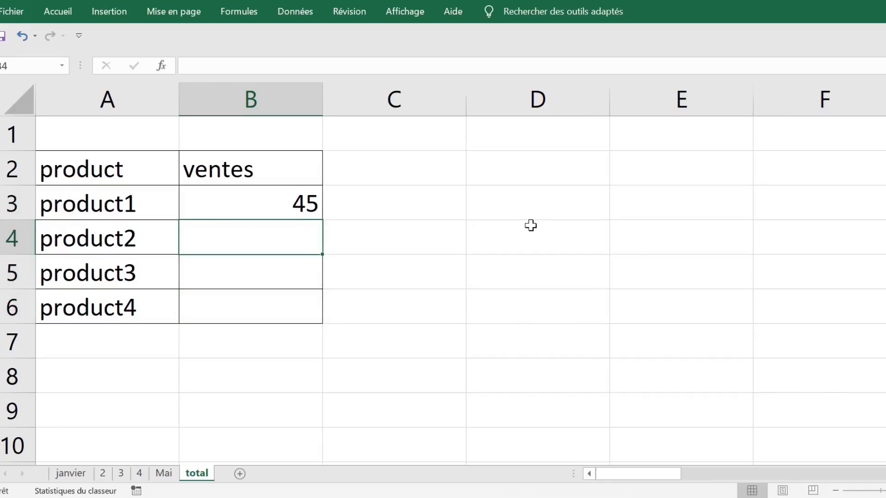
pyautogui.click(368, 287)
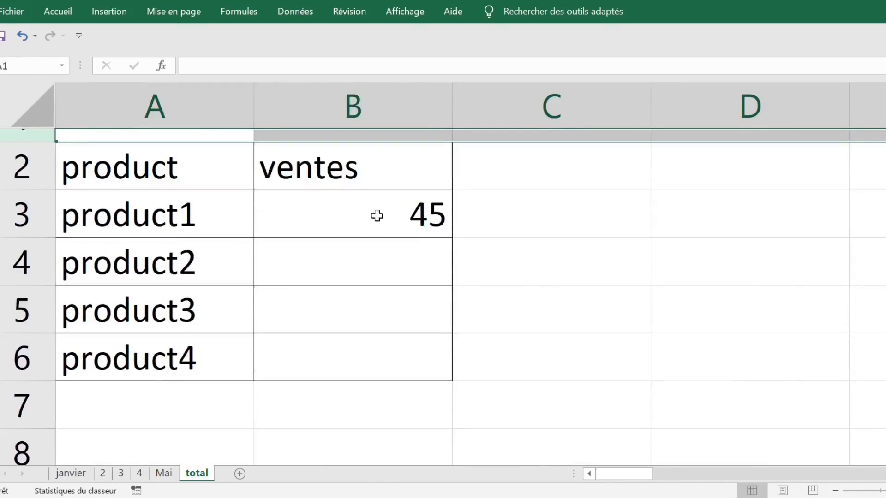
pyautogui.click(377, 215)
pyautogui.press('Delete')
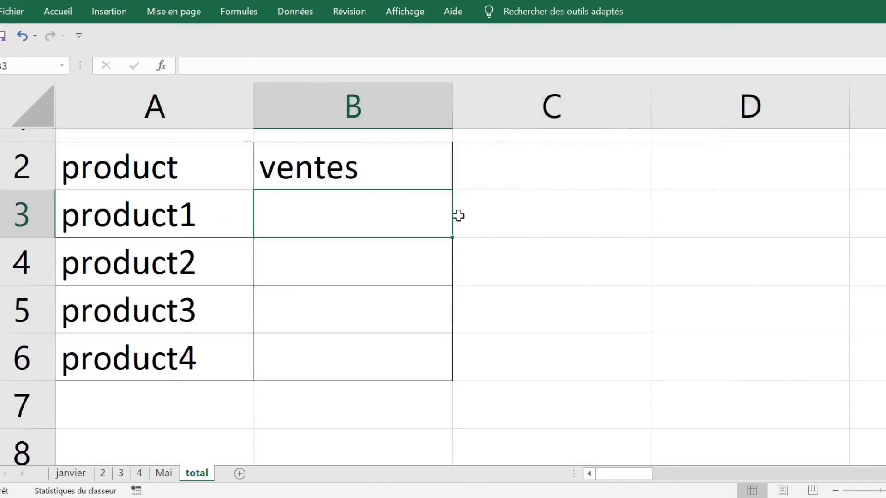
# Step: Enter =somme('janvier:Mai'!D2) as the product1 total in B3, summing that cell across the sheets janvier through Mai
pyautogui.write('=')
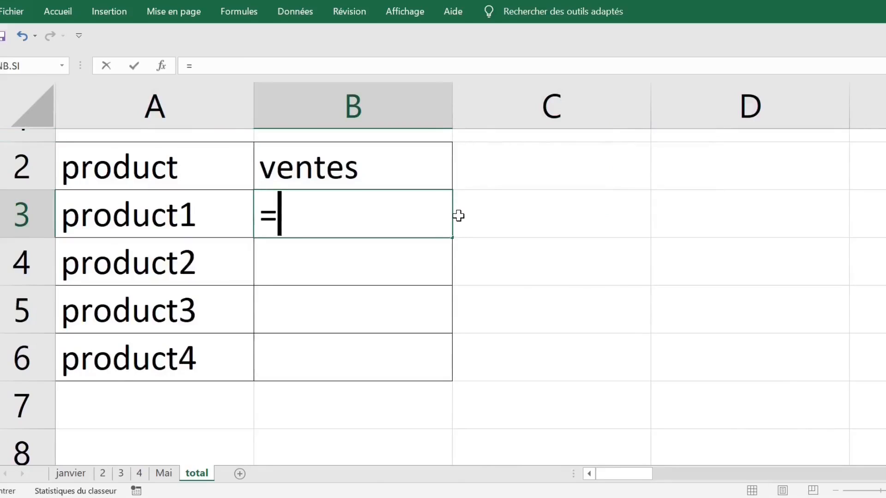
pyautogui.write('somme(')
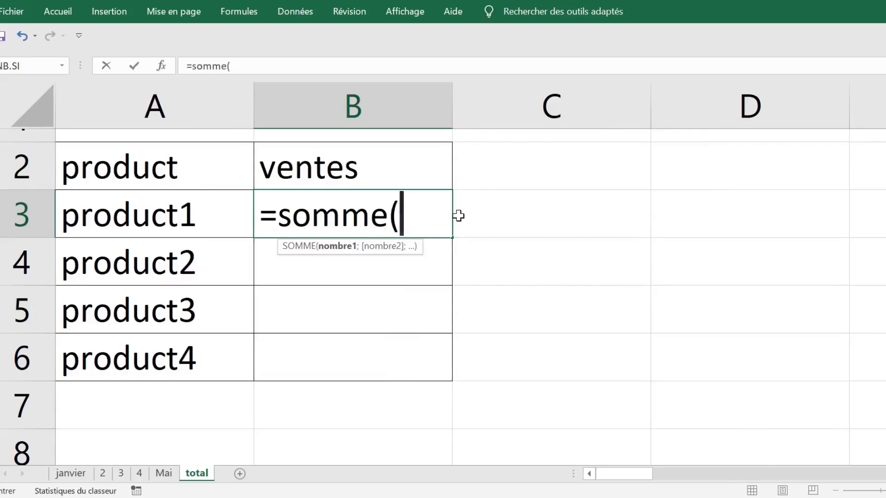
pyautogui.click(162, 472)
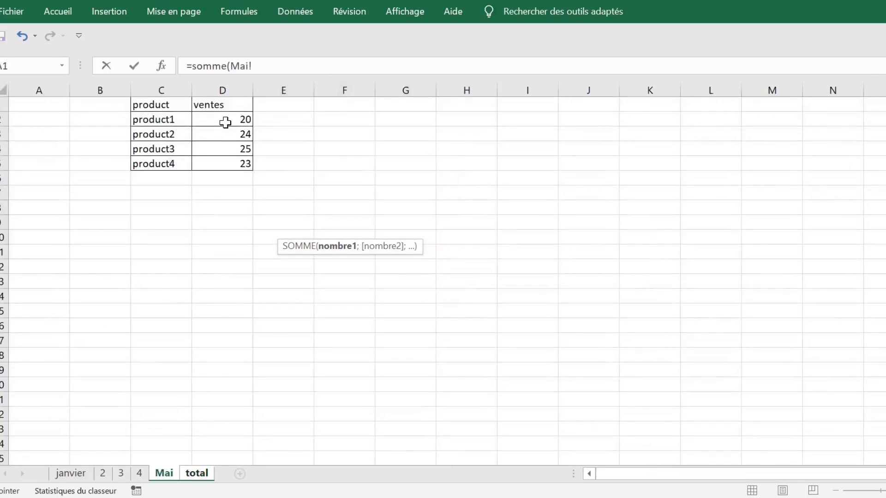
pyautogui.click(225, 122)
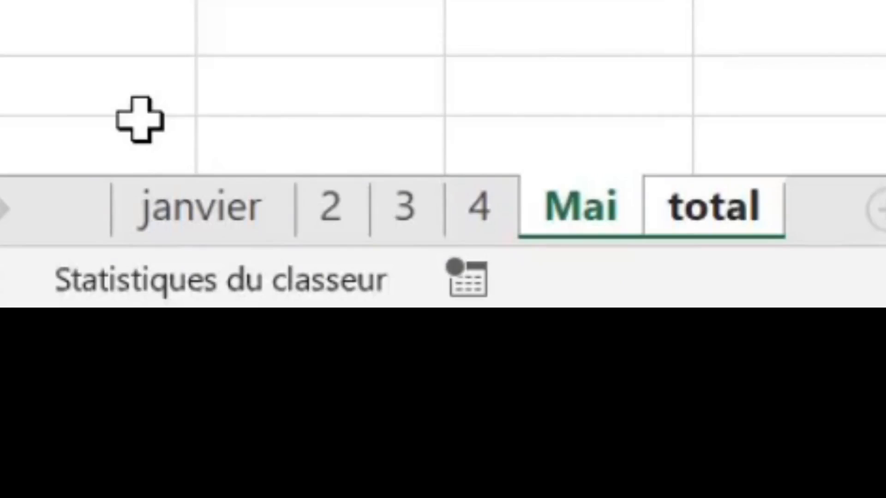
pyautogui.keyDown('shift'); pyautogui.click(189, 216); pyautogui.keyUp('shift')
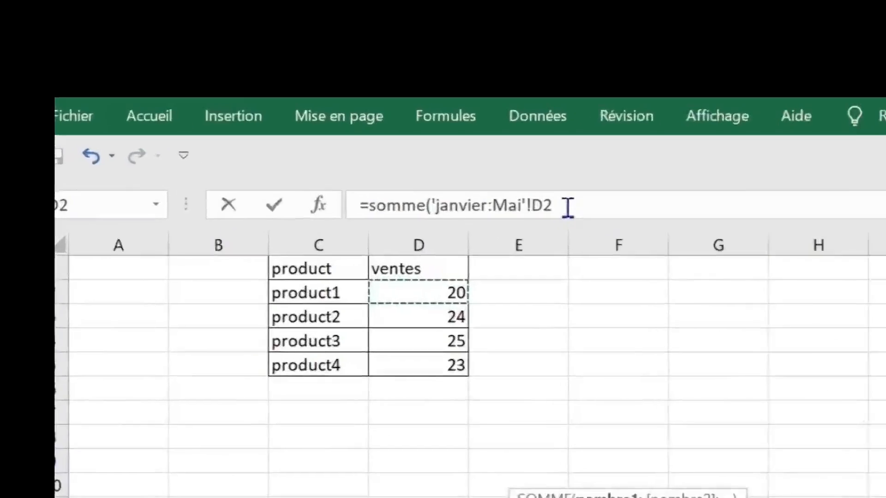
pyautogui.moveTo(553, 207); pyautogui.dragTo(360, 207)
pyautogui.click(529, 125)
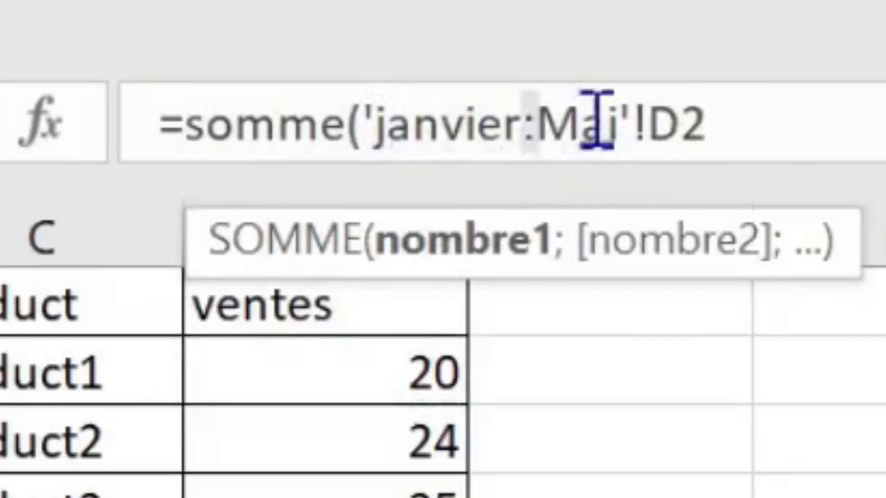
pyautogui.moveTo(648, 122); pyautogui.dragTo(690, 120)
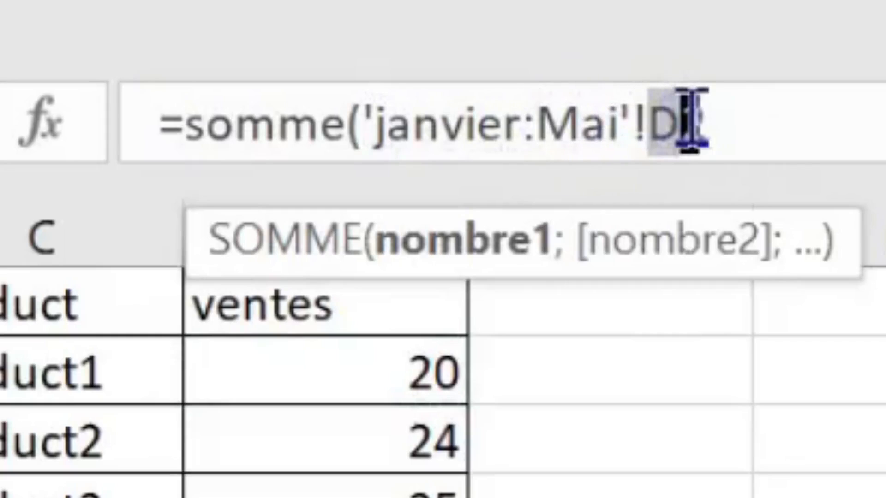
pyautogui.click(731, 118)
pyautogui.write(')')
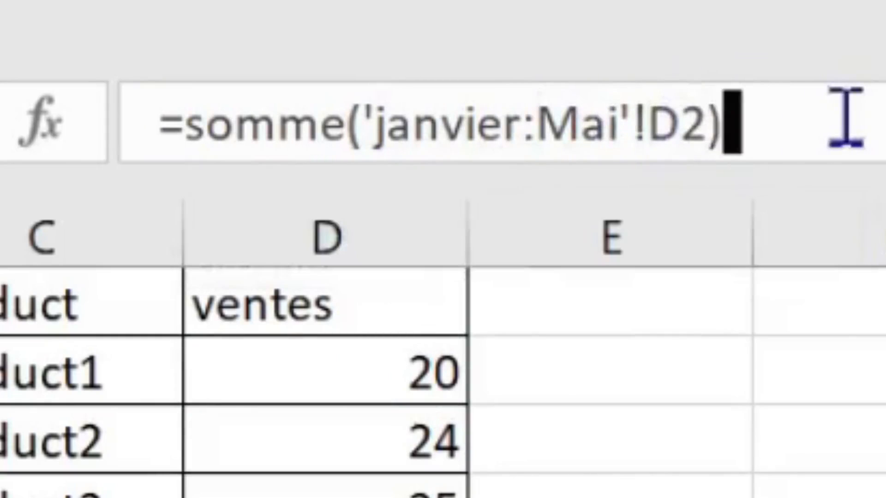
pyautogui.press('Return')
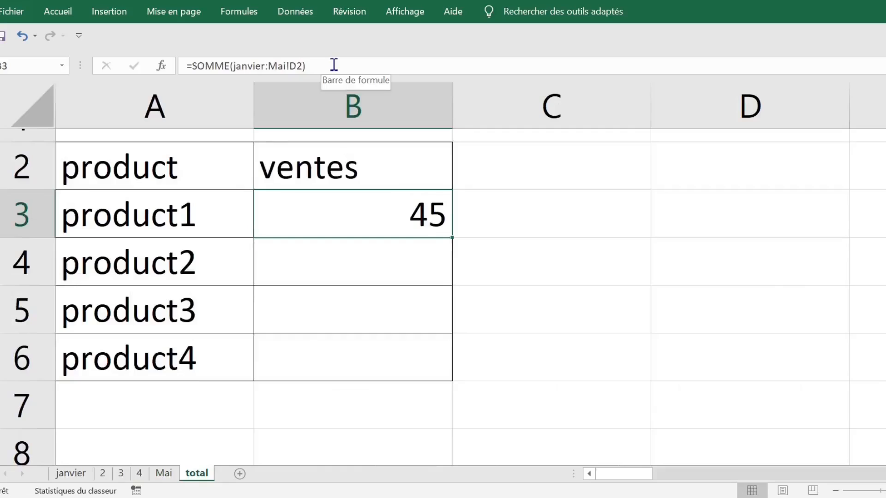
# Step: Hide row 3, which holds product1, on the total sheet
pyautogui.click(383, 270)
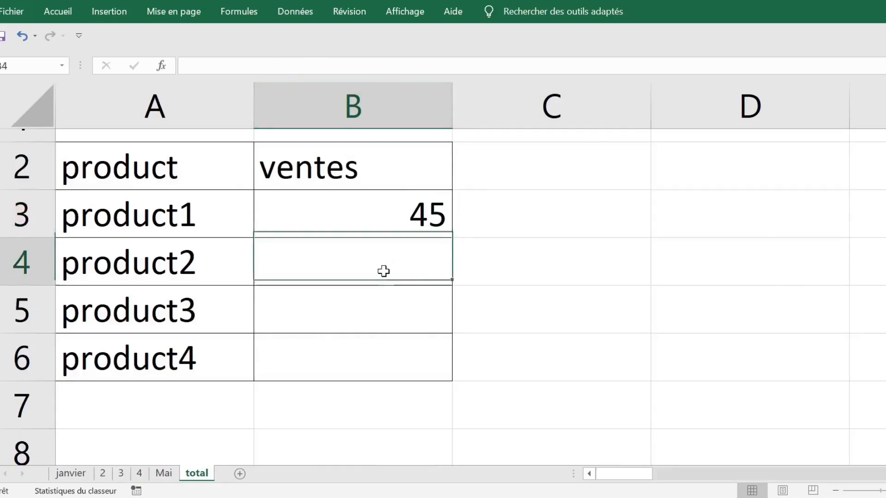
pyautogui.click(32, 214)
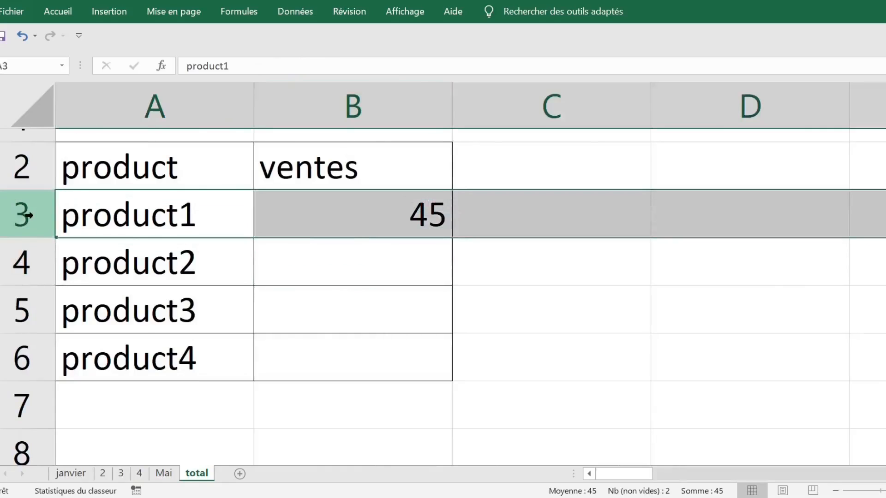
pyautogui.rightClick(29, 215)
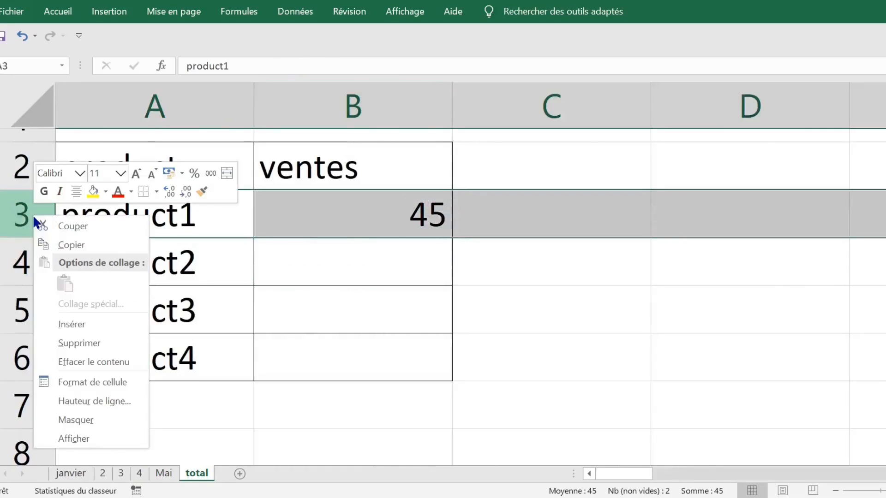
pyautogui.click(79, 420)
# Step: Enter =somme('janvier:Mai'!D3) as the product2 total in B4, summing that cell across the sheets janvier through Mai
pyautogui.click(332, 208)
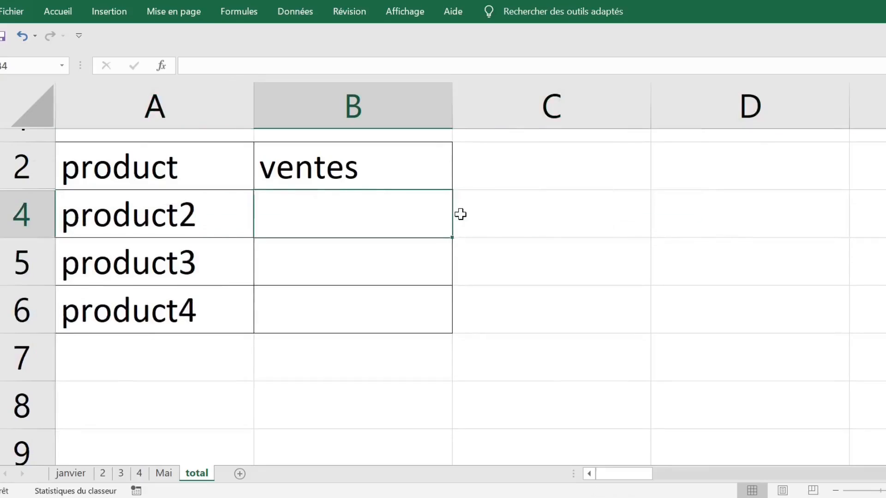
pyautogui.write('=somme(')
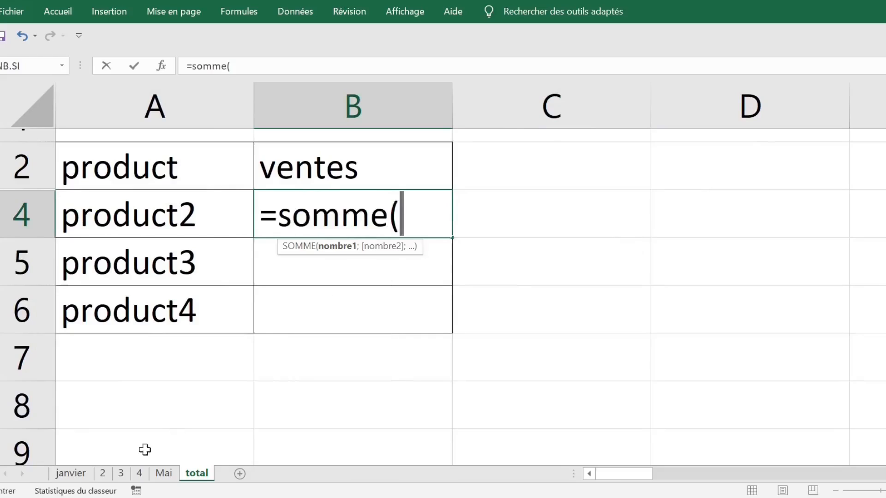
pyautogui.click(71, 475)
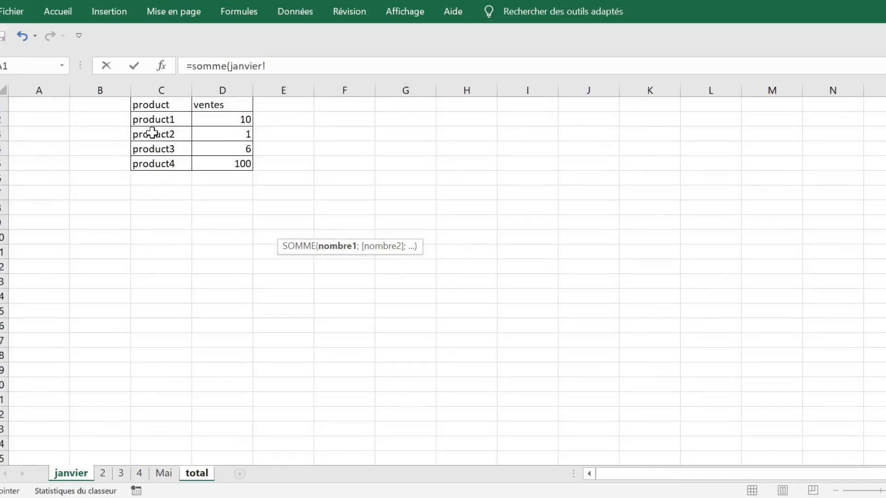
pyautogui.click(229, 133)
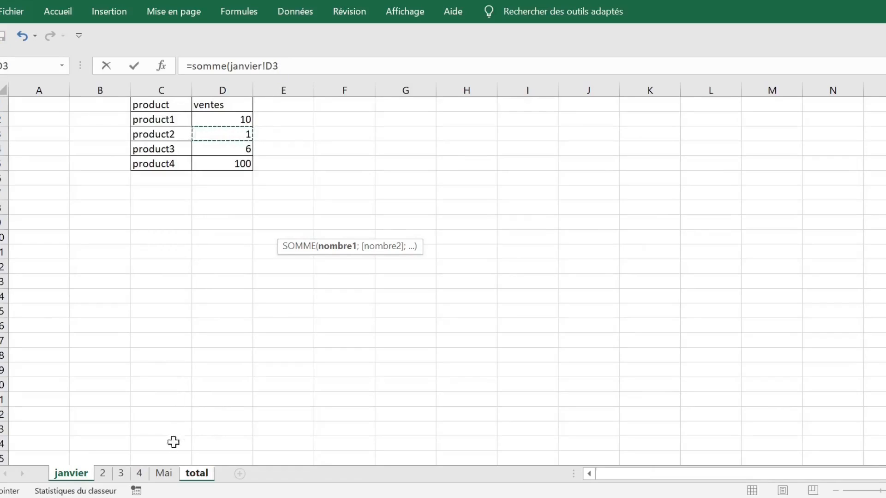
pyautogui.keyDown('shift'); pyautogui.click(164, 476); pyautogui.keyUp('shift')
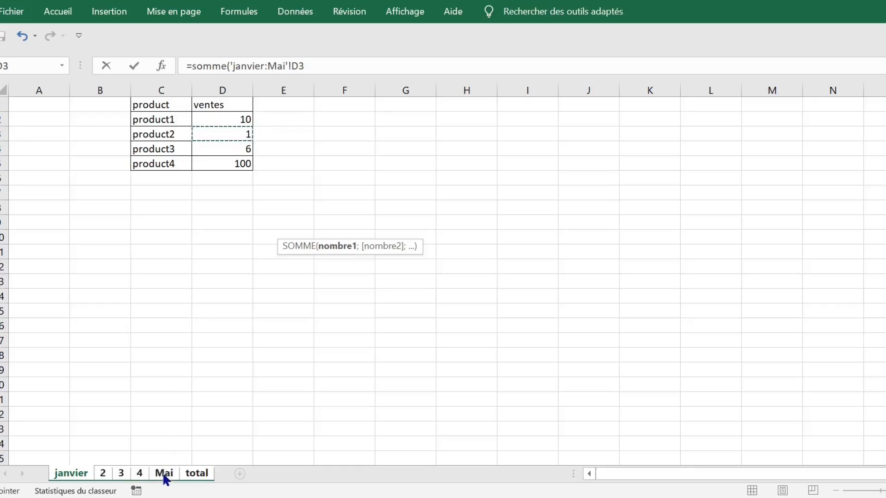
pyautogui.moveTo(316, 65); pyautogui.dragTo(175, 65)
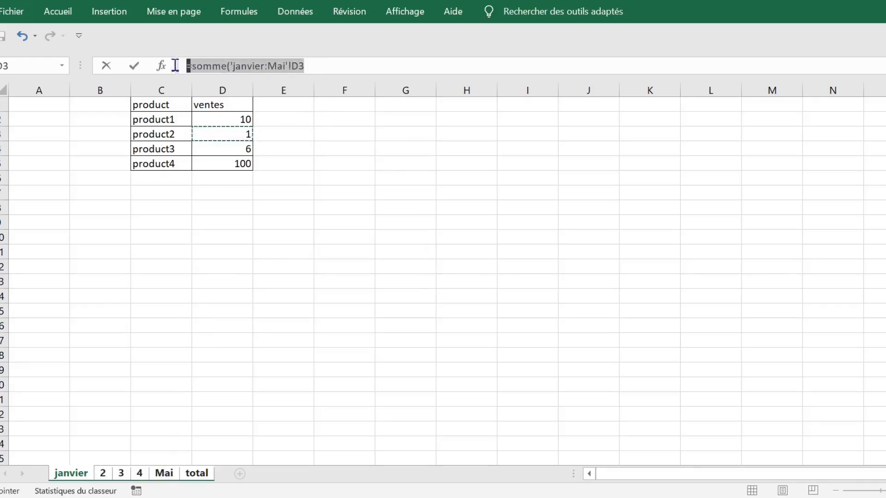
pyautogui.click(314, 65)
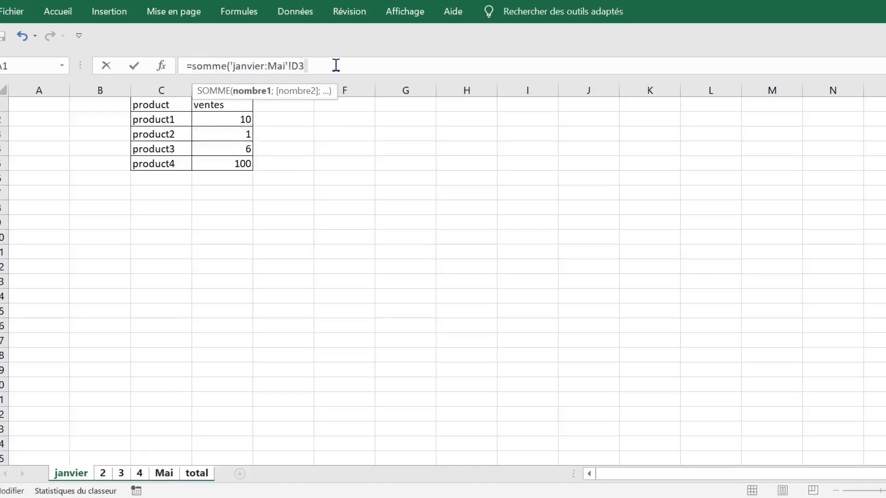
pyautogui.write(')')
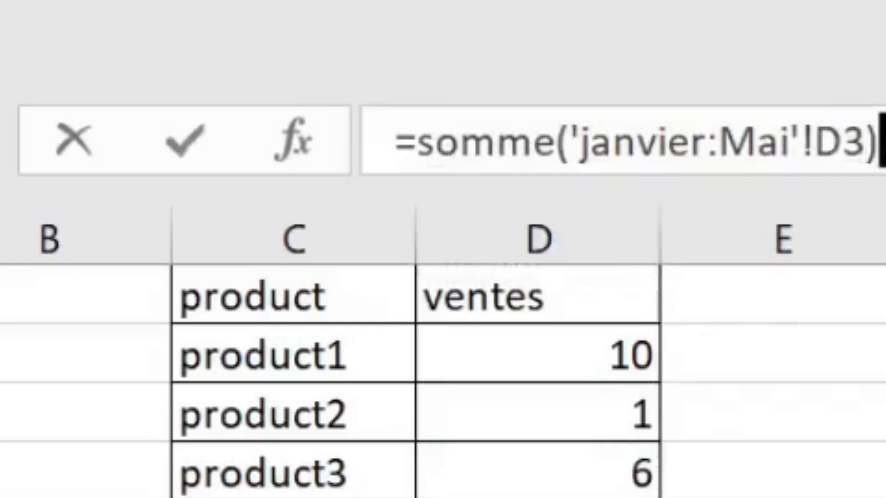
pyautogui.press('Return')
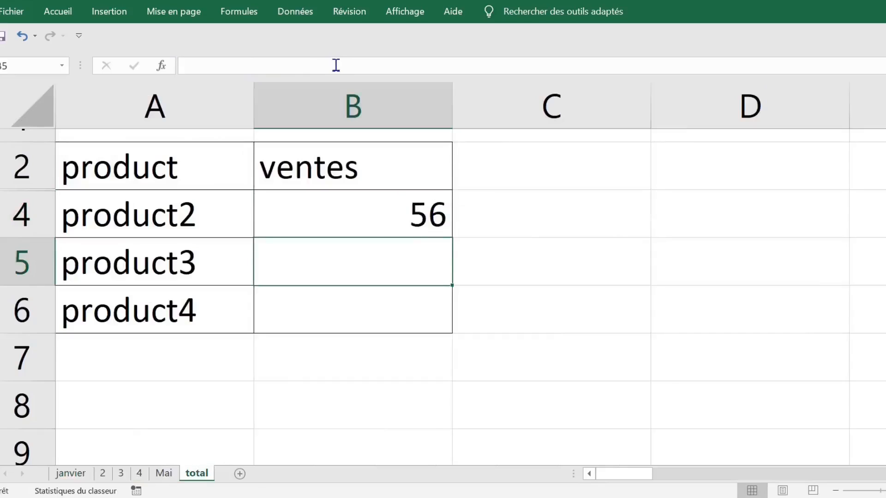
# Step: Hide row 4, which holds product2, on the total sheet
pyautogui.click(28, 214)
pyautogui.rightClick(34, 214)
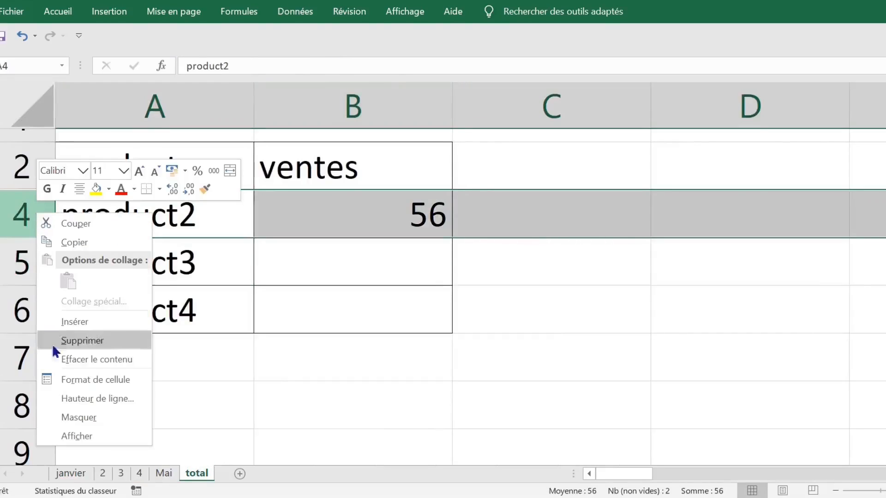
pyautogui.click(87, 418)
# Step: Enter =somme('janvier:Mai'!D4) as the product3 total in B5, summing that cell across the sheets janvier through Mai
pyautogui.click(365, 216)
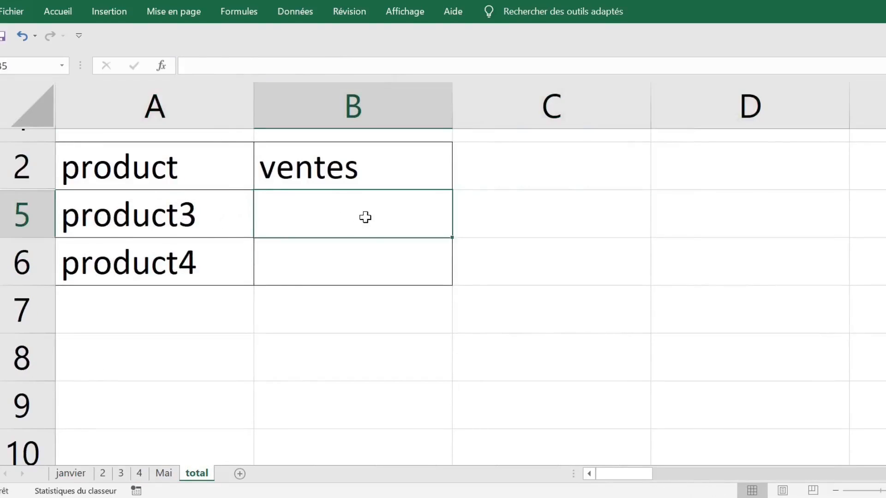
pyautogui.write('=somme(')
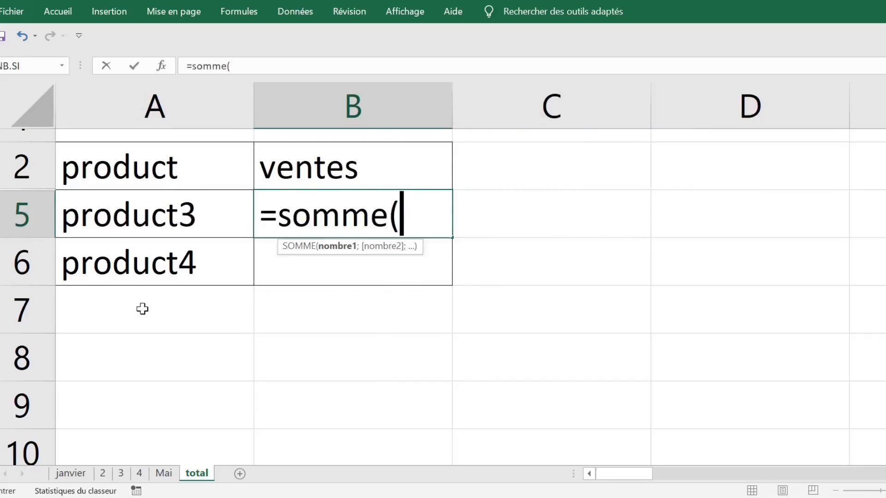
pyautogui.click(164, 474)
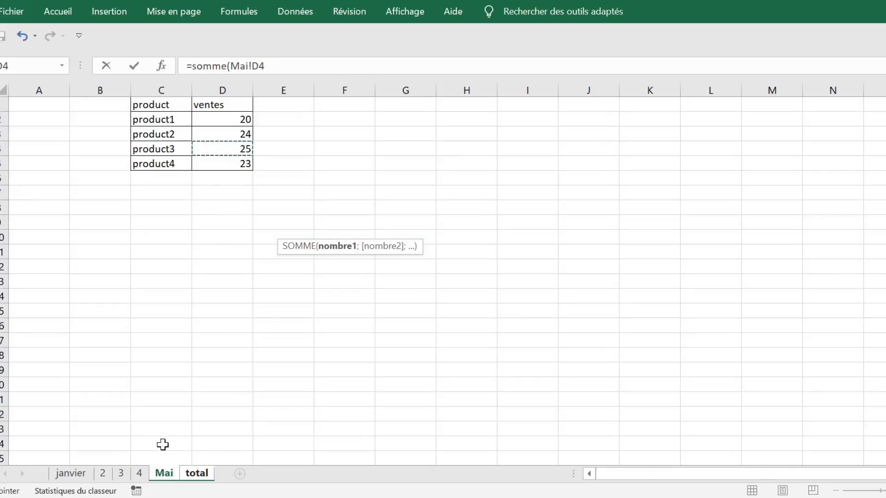
pyautogui.keyDown('shift'); pyautogui.click(77, 475); pyautogui.keyUp('shift')
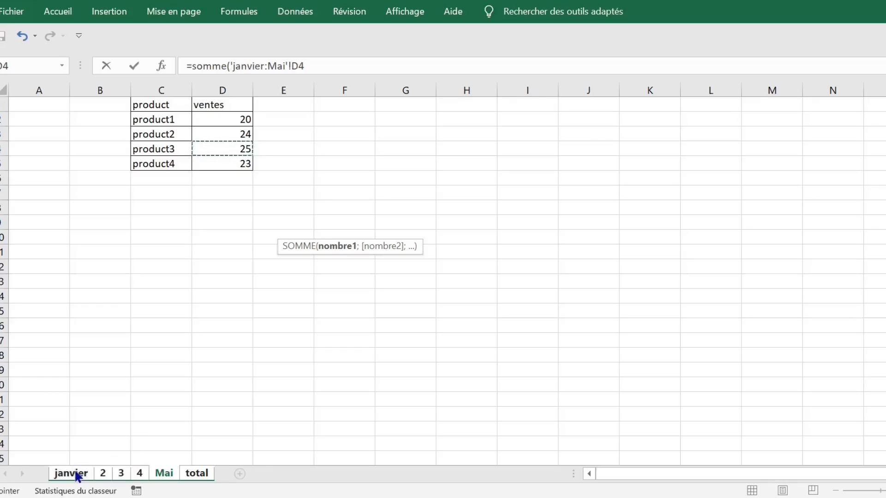
pyautogui.click(332, 67)
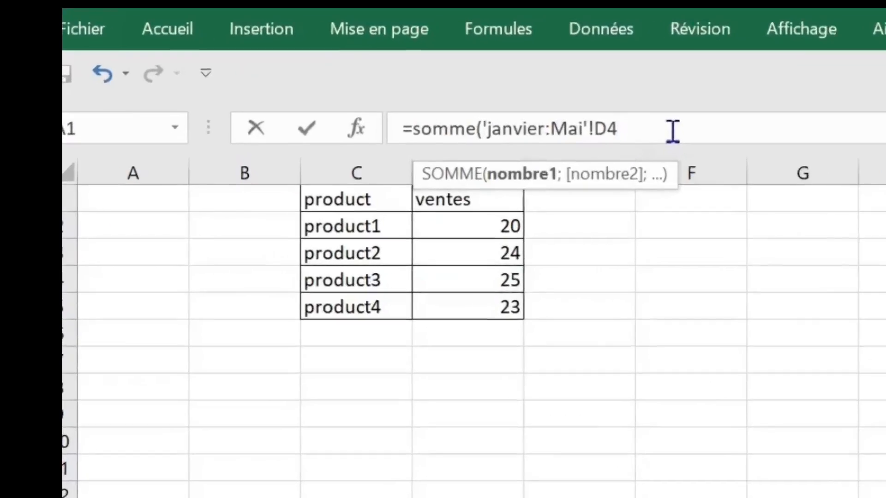
pyautogui.write(')')
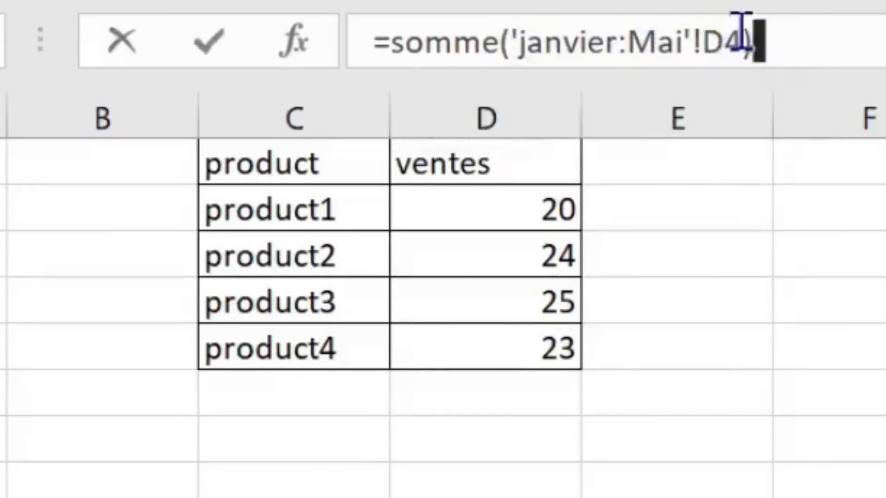
pyautogui.moveTo(816, 39); pyautogui.dragTo(392, 38)
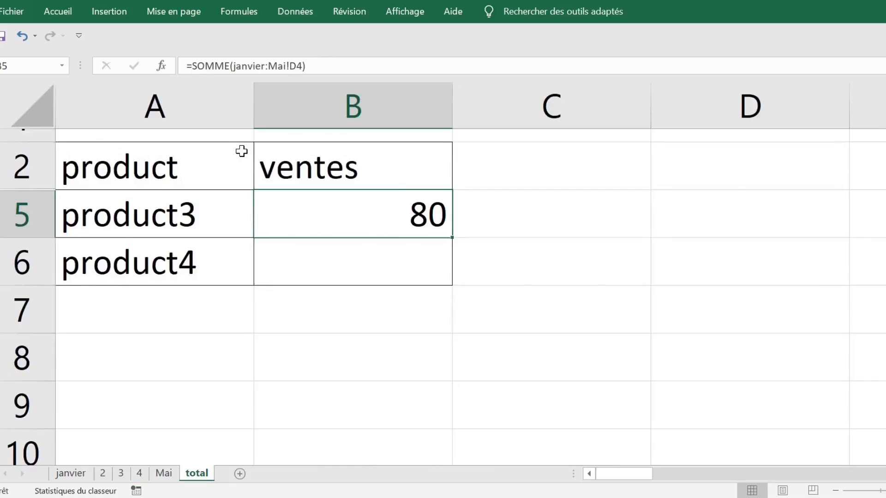
# Step: Hide row 5, which holds product3, on the total sheet
pyautogui.click(29, 215)
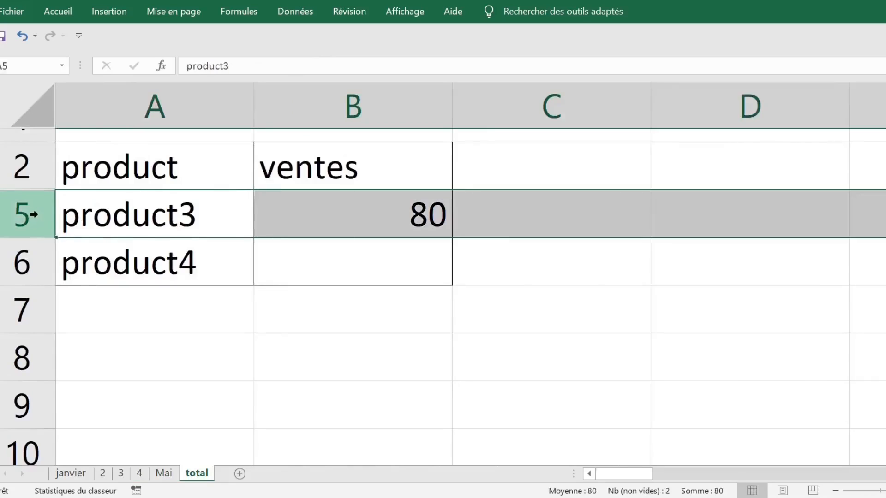
pyautogui.rightClick(32, 215)
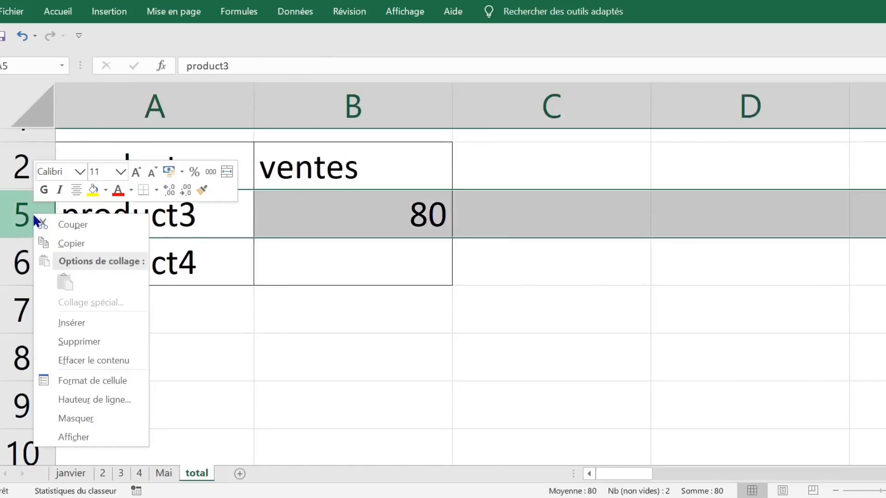
pyautogui.click(98, 419)
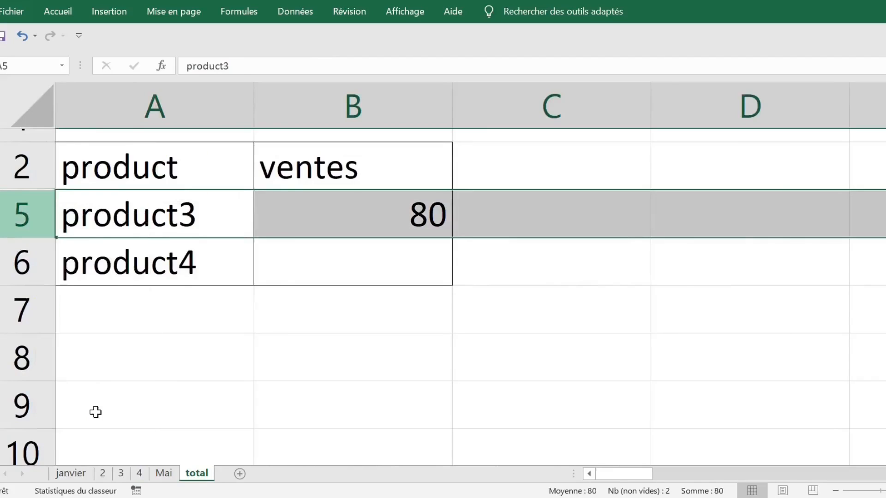
# Step: Enter =somme('janvier:Mai'!D5) as the product4 total in B6, summing that cell across the sheets janvier through Mai
pyautogui.click(326, 209)
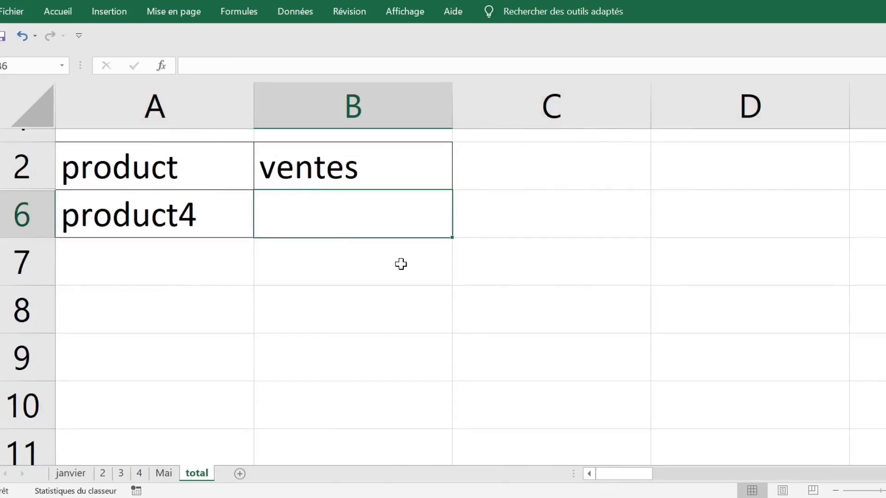
pyautogui.write('=somme(')
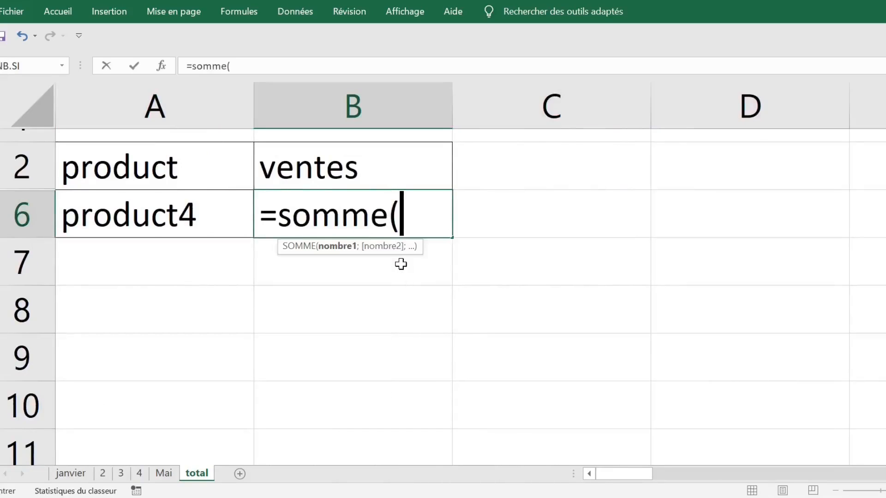
pyautogui.click(67, 475)
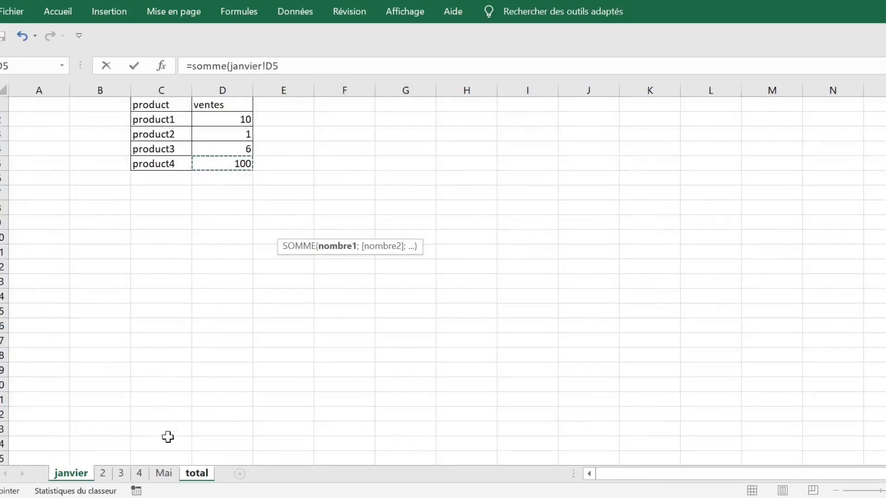
pyautogui.keyDown('shift'); pyautogui.click(165, 474); pyautogui.keyUp('shift')
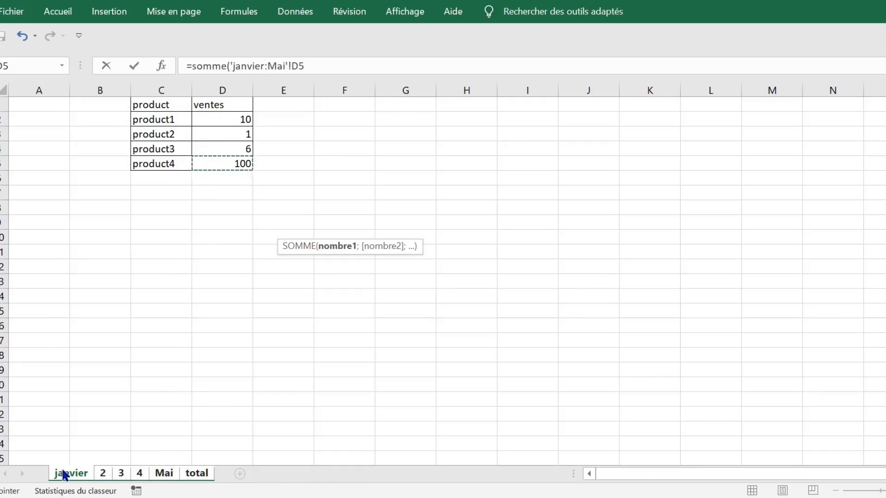
pyautogui.click(320, 63)
pyautogui.write(')')
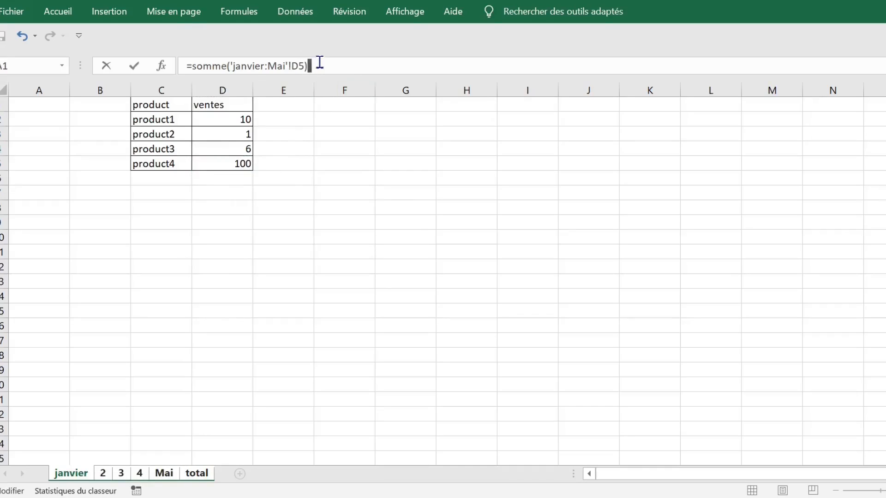
pyautogui.press('Return')
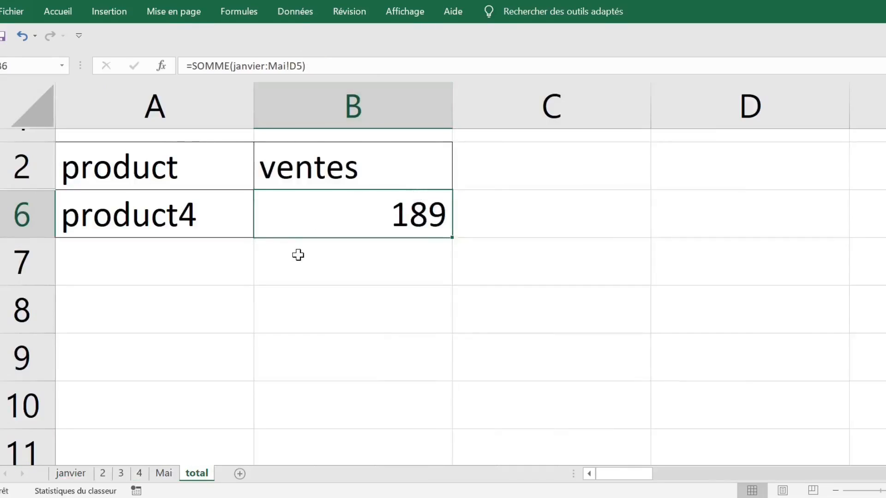
# Step: Unhide rows 3 to 5 on the total sheet and select the product1 total in B3
pyautogui.click(298, 256)
pyautogui.moveTo(23, 157); pyautogui.dragTo(18, 251)
pyautogui.rightClick(27, 226)
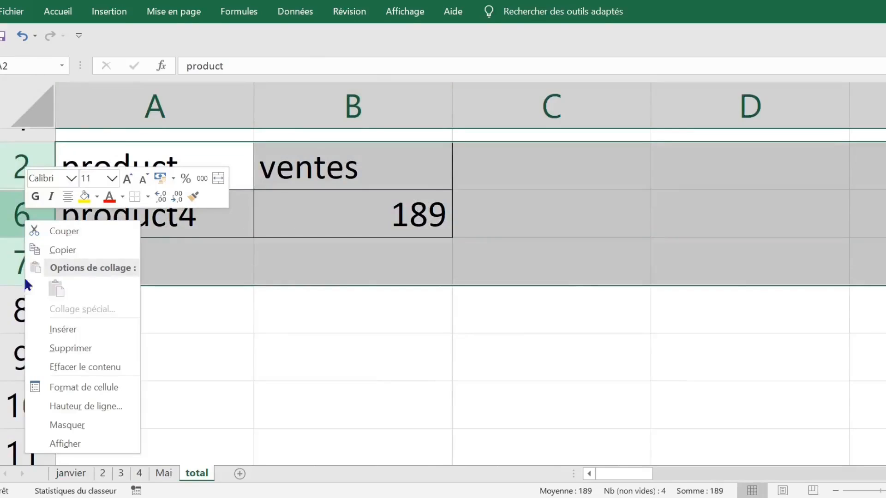
pyautogui.click(69, 444)
pyautogui.click(338, 217)
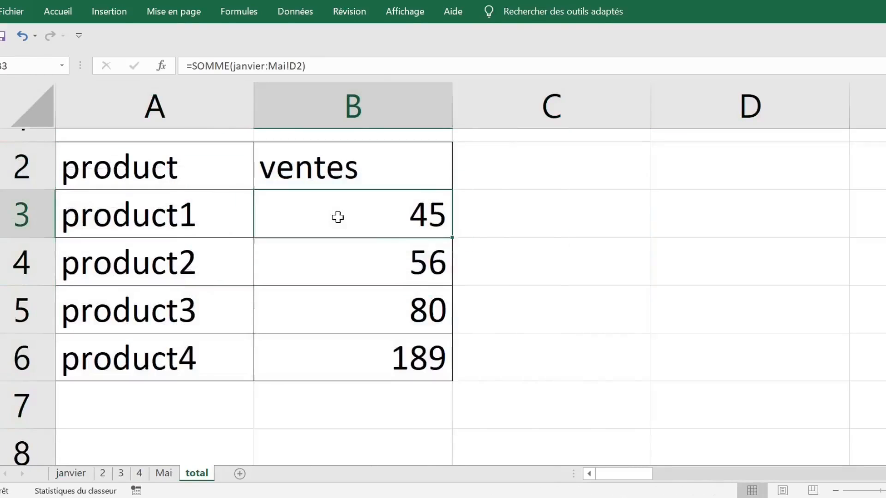
pyautogui.scroll(-3, 392, 233)
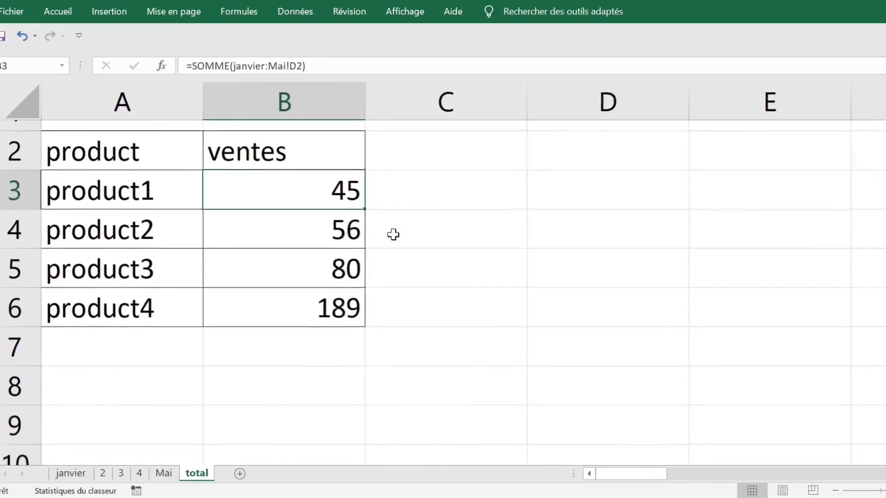